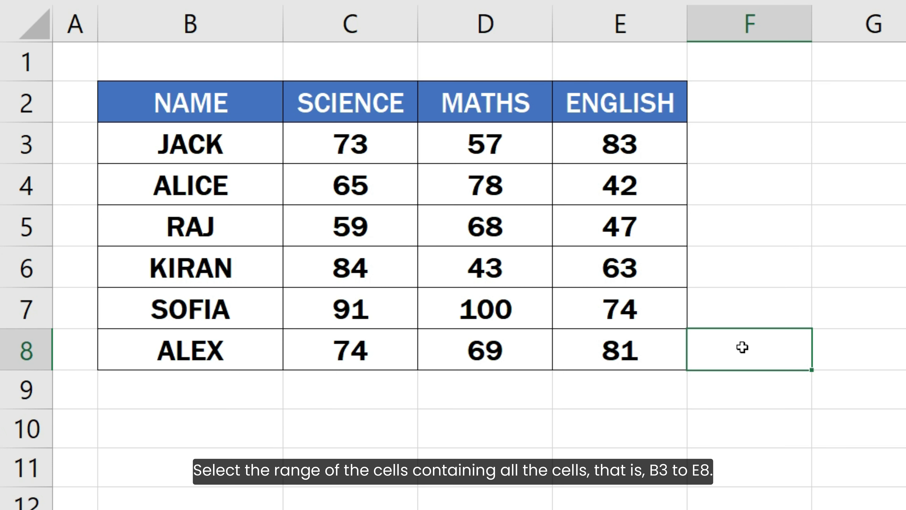
Create a new formula-based conditional formatting rule for B3:E8 using the formula =ISEVEN( ROW() )
{"action": "left_click_drag", "start_coordinate": [247, 142], "coordinate": [615, 350]}
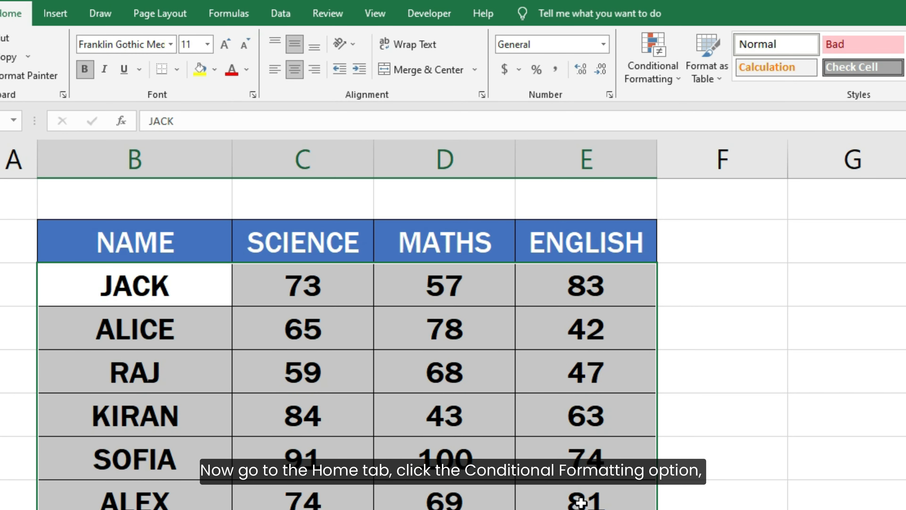
{"action": "left_click", "coordinate": [652, 83]}
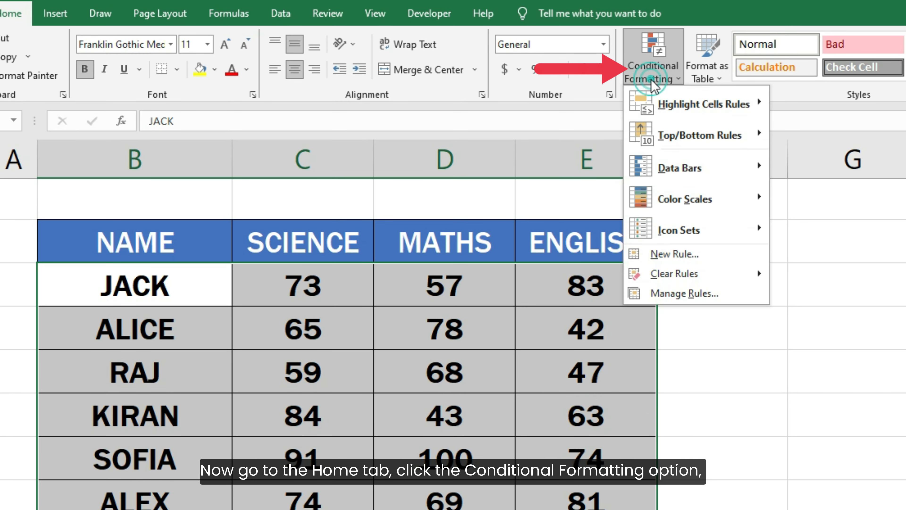
{"action": "left_click", "coordinate": [699, 260]}
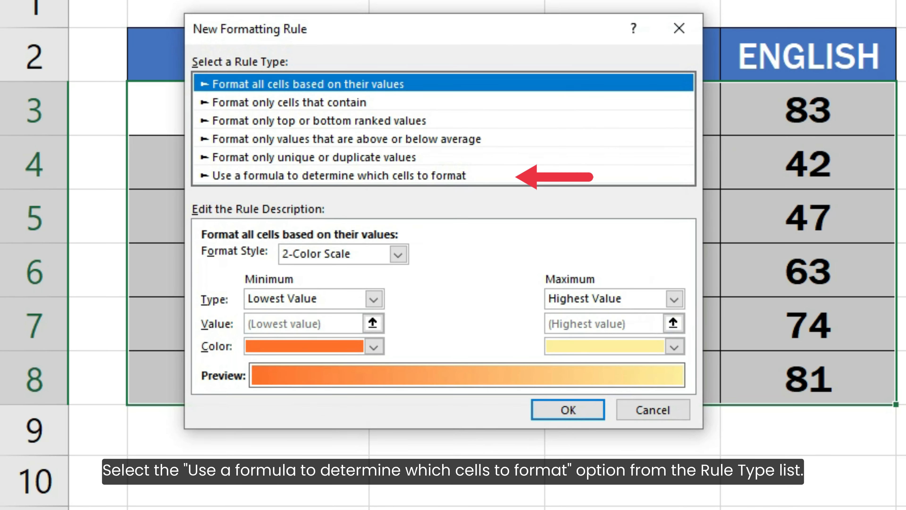
{"action": "left_click", "coordinate": [463, 176]}
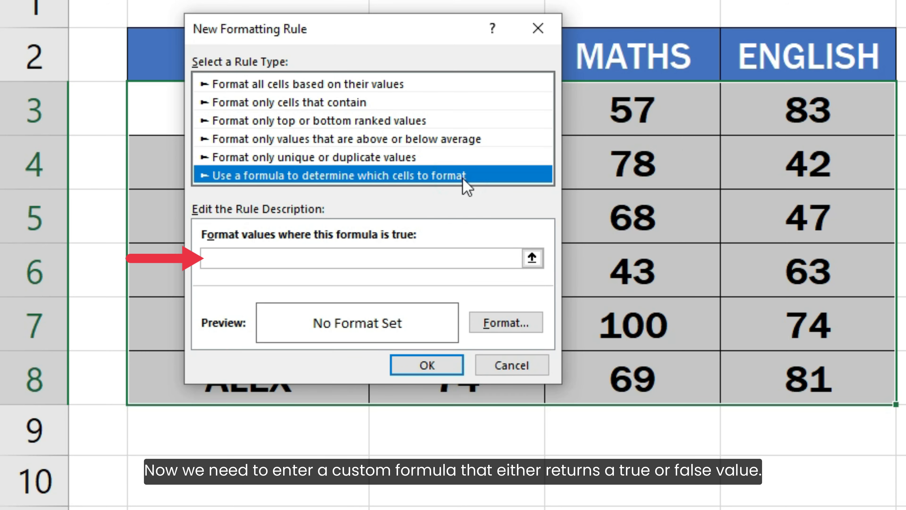
{"action": "left_click", "coordinate": [445, 256]}
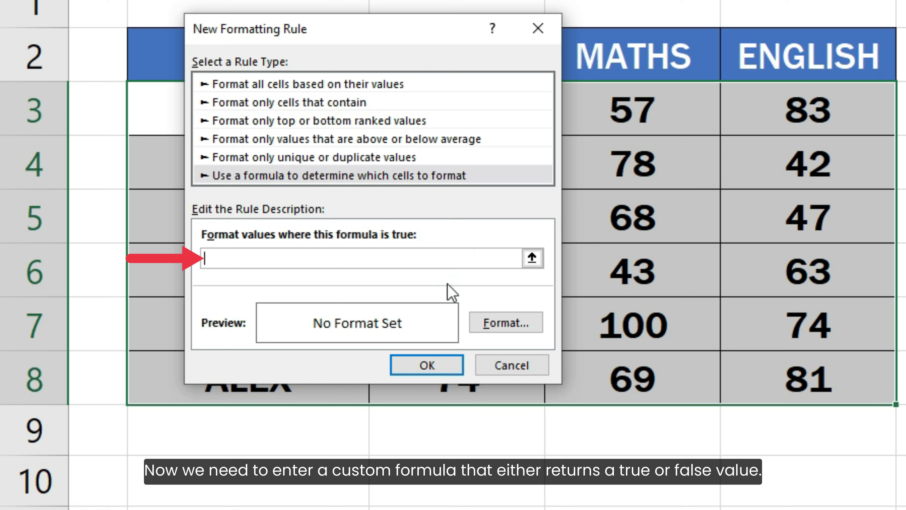
{"action": "type", "text": "=IS"}
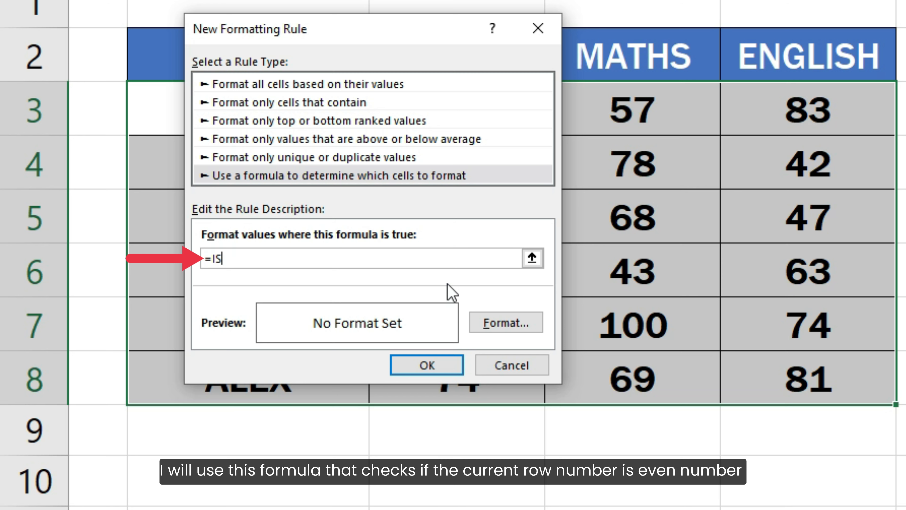
{"action": "type", "text": "EVEN( ROW"}
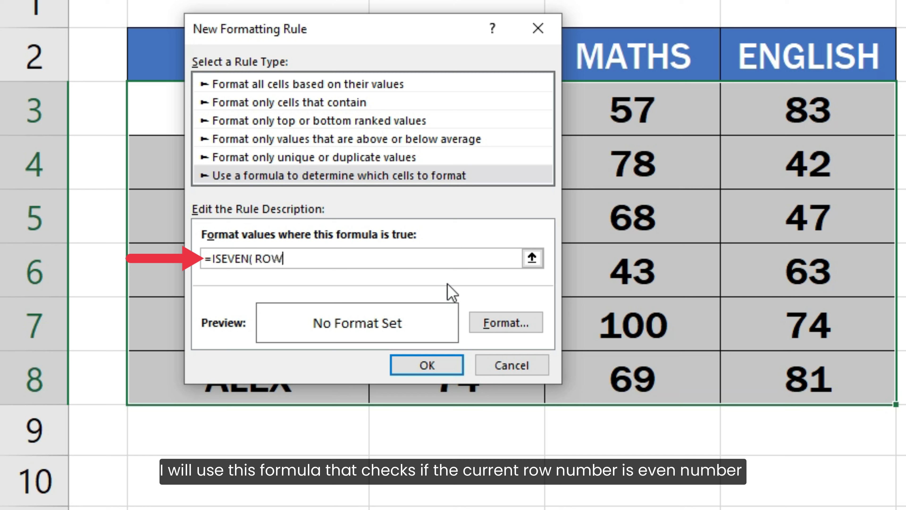
{"action": "type", "text": "() )"}
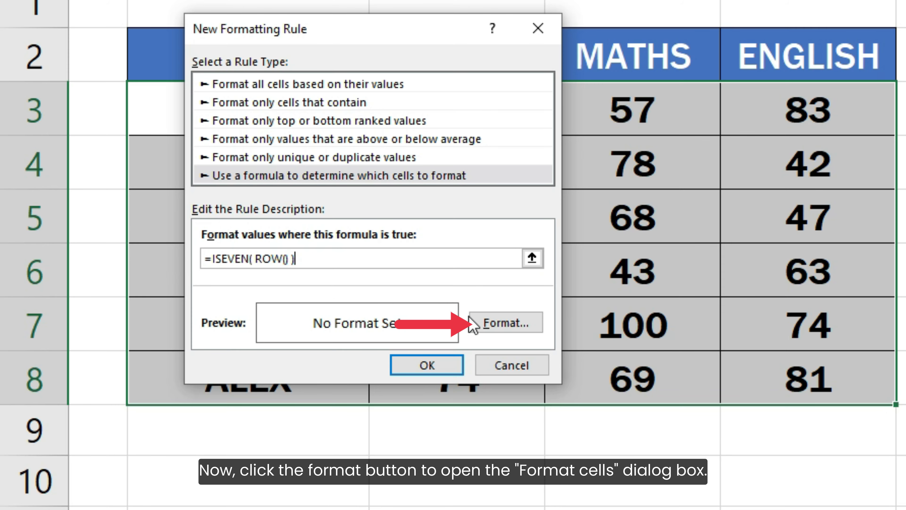
Give the rule a light blue background fill and apply it to the selected range
{"action": "left_click", "coordinate": [481, 323]}
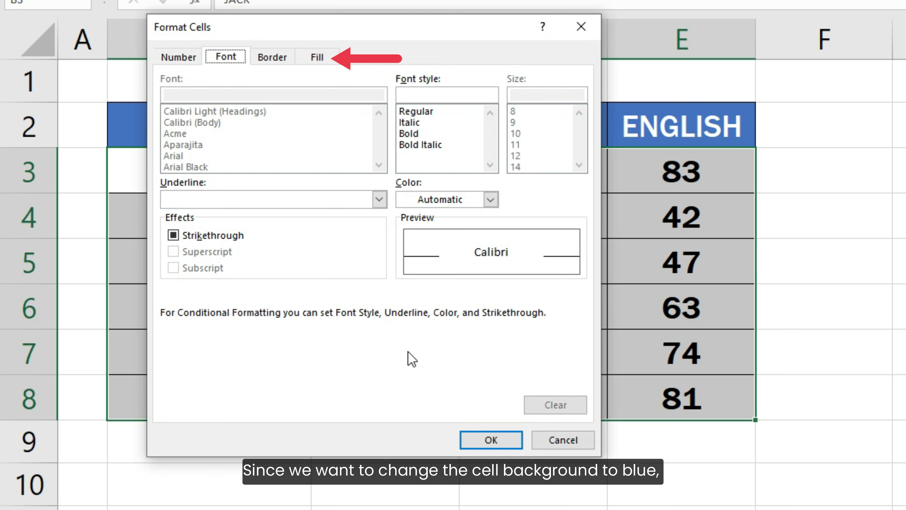
{"action": "left_click", "coordinate": [323, 58]}
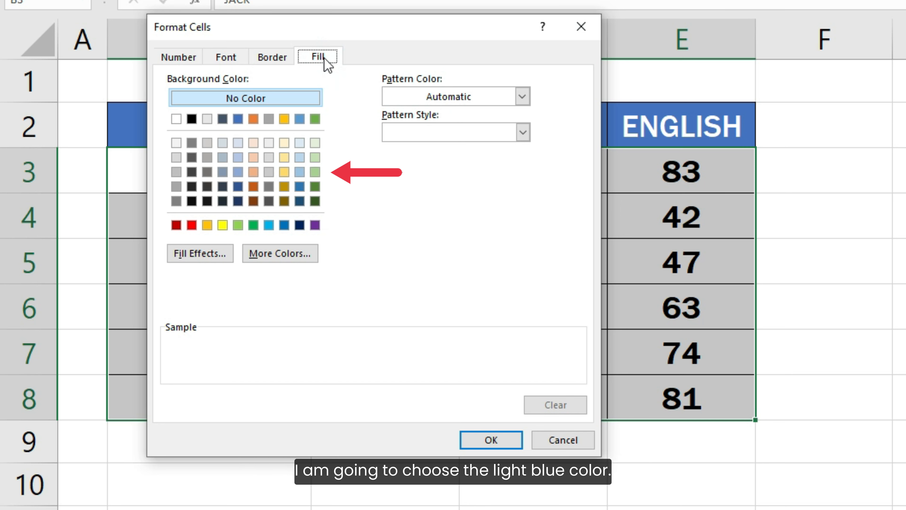
{"action": "left_click", "coordinate": [300, 143]}
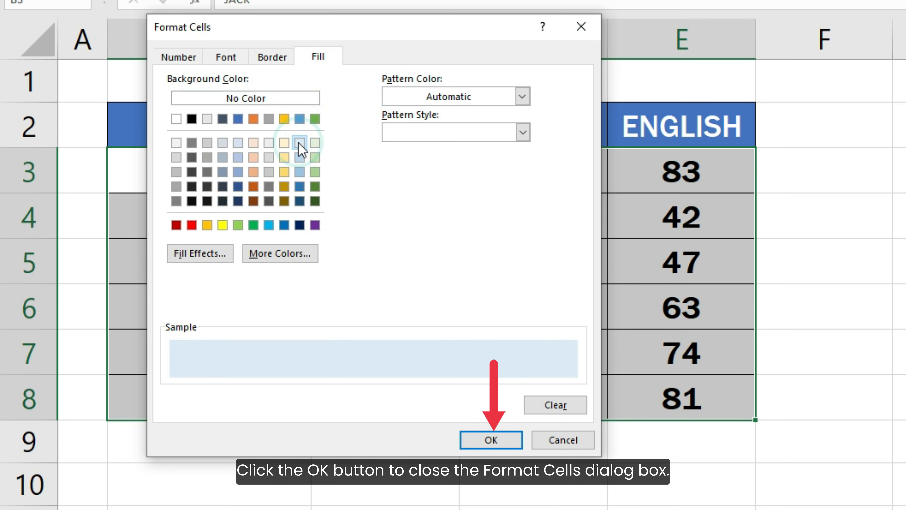
{"action": "left_click", "coordinate": [490, 440]}
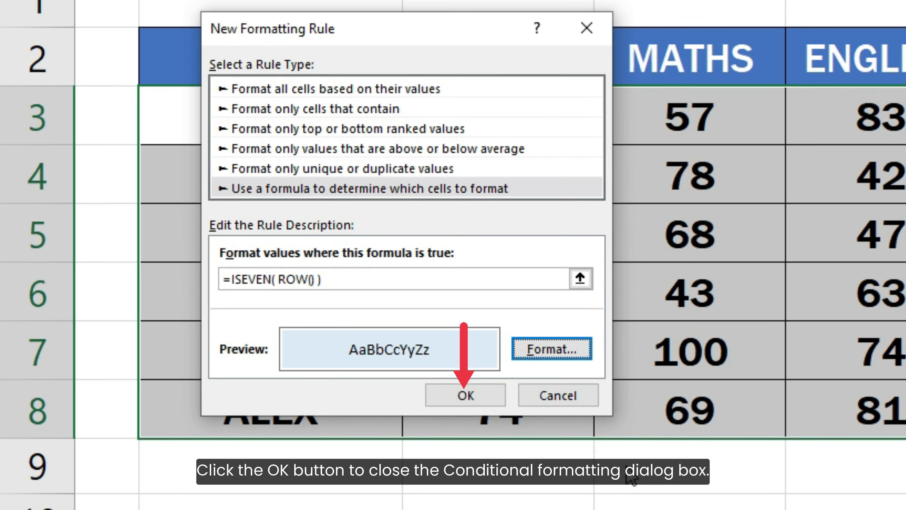
{"action": "left_click", "coordinate": [478, 400]}
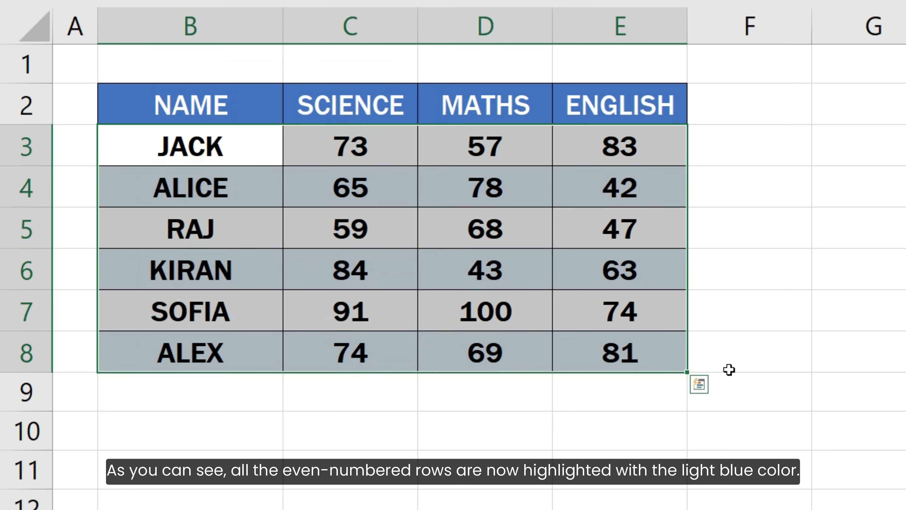
{"action": "left_click", "coordinate": [866, 389]}
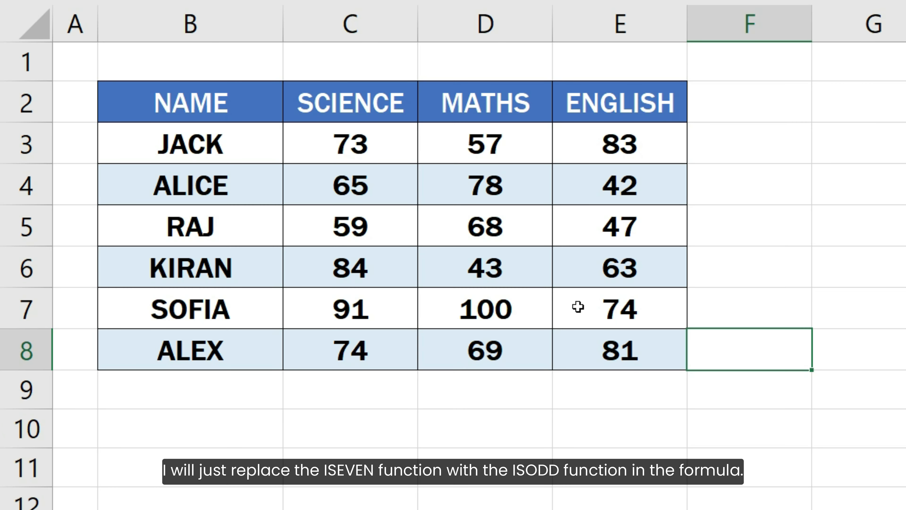
Create a second formula-based conditional formatting rule for B3:E8 using the formula =ISODD( ROW() )
{"action": "left_click_drag", "start_coordinate": [193, 143], "coordinate": [650, 350]}
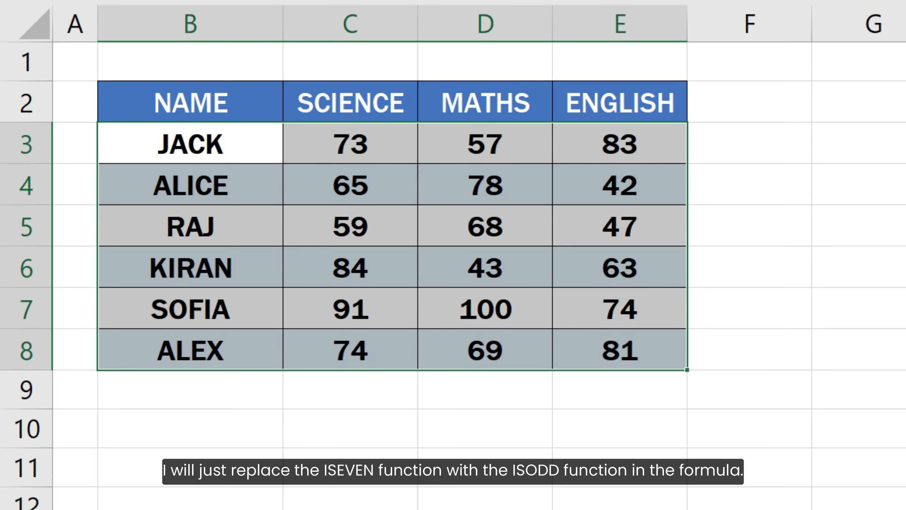
{"action": "left_click", "coordinate": [695, 1]}
{"action": "left_click", "coordinate": [726, 115]}
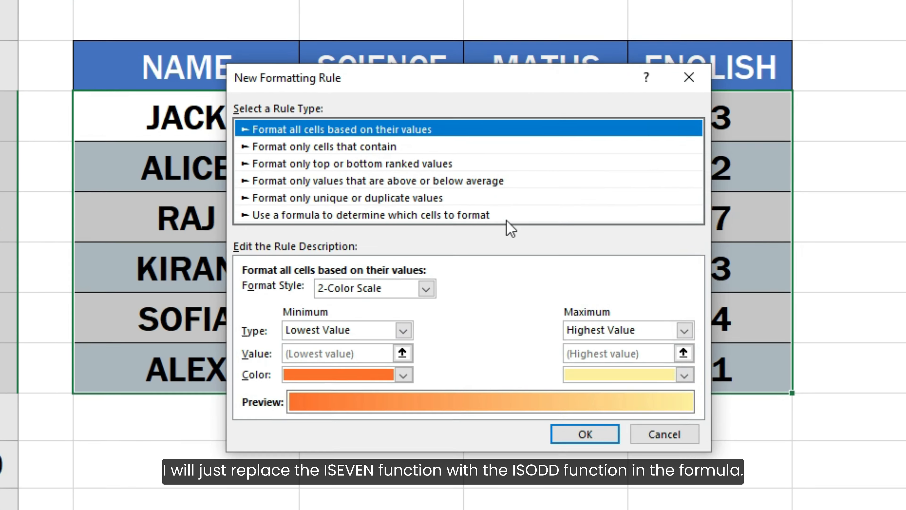
{"action": "left_click", "coordinate": [449, 224]}
{"action": "left_click", "coordinate": [427, 286]}
{"action": "type", "text": "=ISO"}
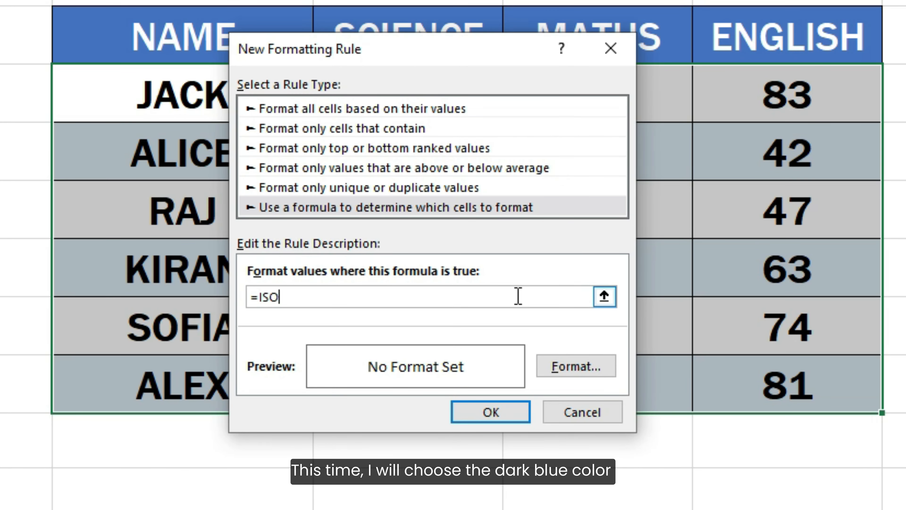
{"action": "type", "text": "DD( ROW() )"}
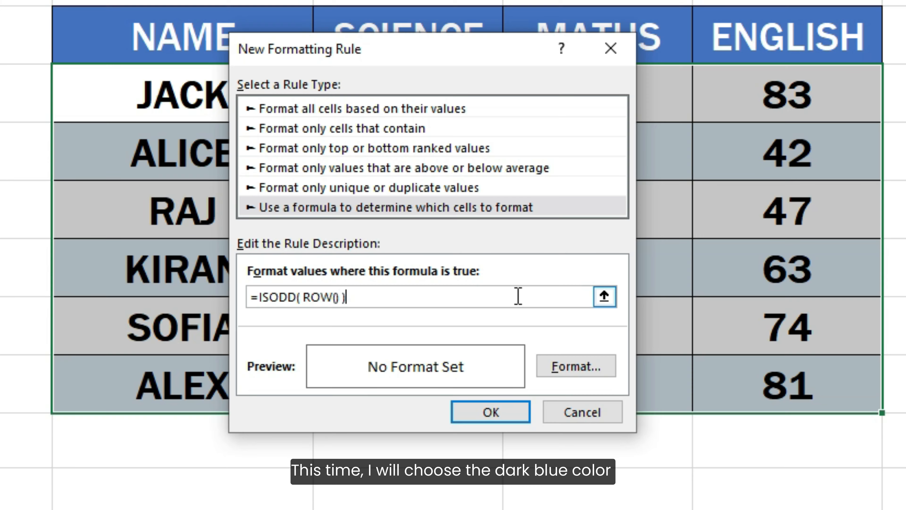
Give this rule a darker blue background fill and apply it to the range
{"action": "left_click", "coordinate": [567, 370]}
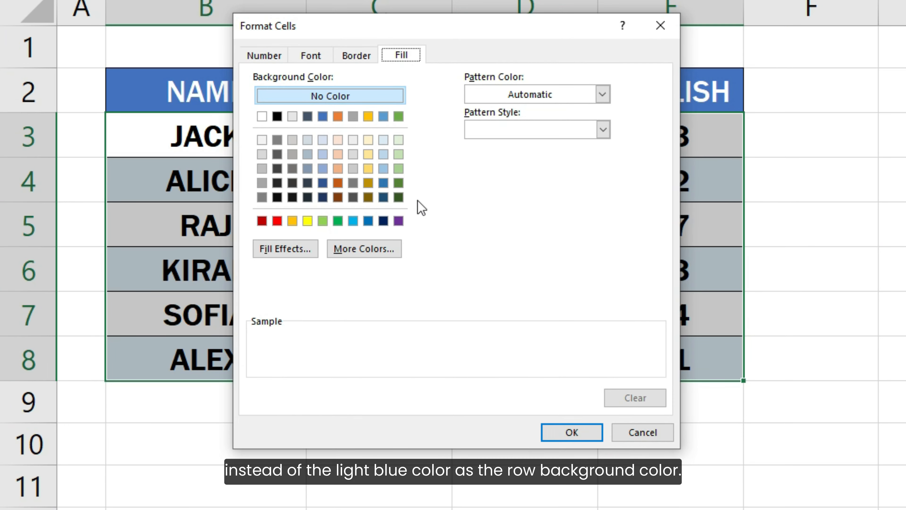
{"action": "left_click", "coordinate": [381, 156]}
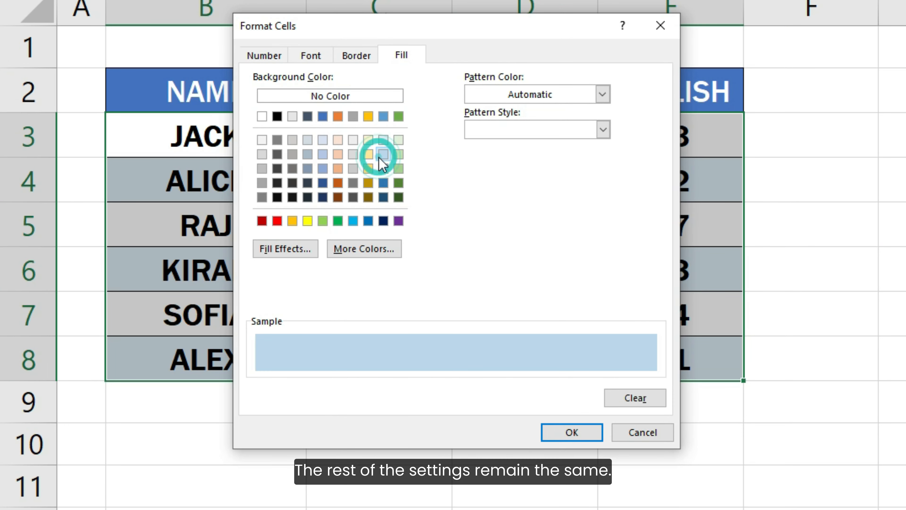
{"action": "left_click", "coordinate": [566, 432]}
{"action": "left_click", "coordinate": [462, 380]}
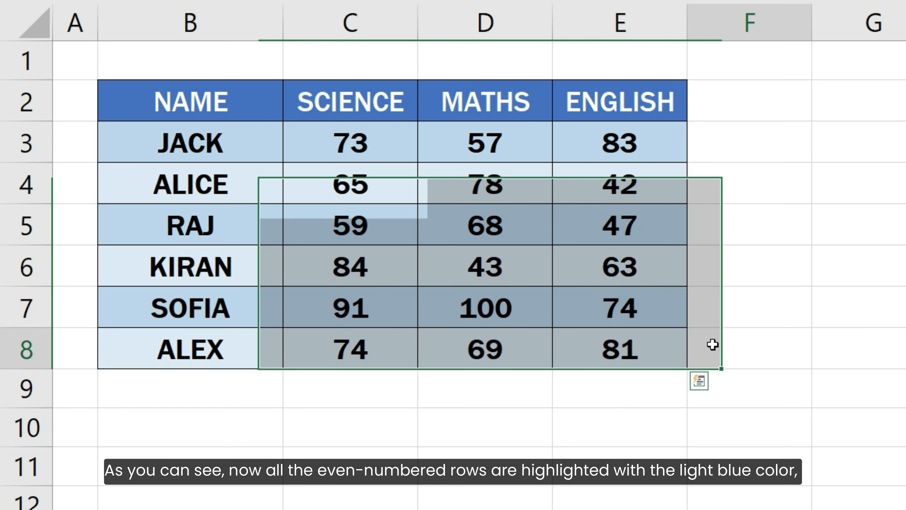
{"action": "left_click", "coordinate": [727, 346]}
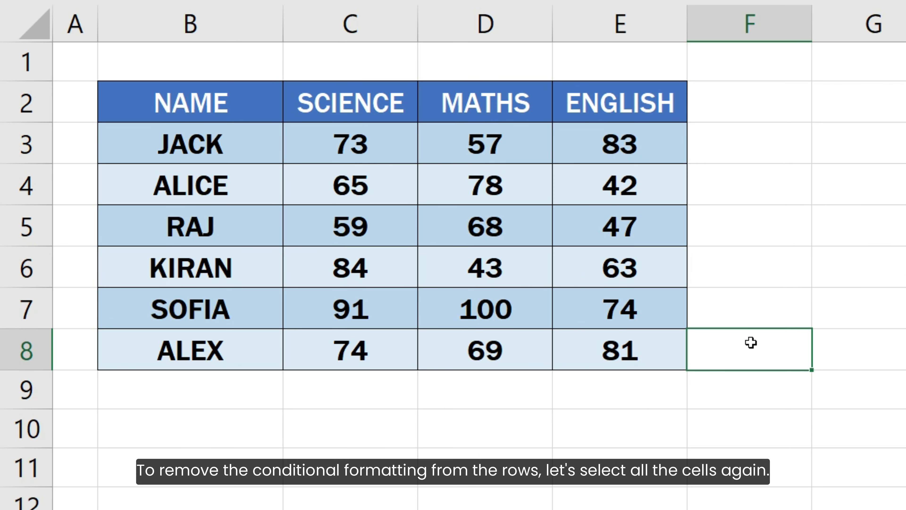
Clear the conditional formatting rules from the selected cells B3:E8
{"action": "mouse_move", "coordinate": [251, 150]}
{"action": "left_mouse_down"}
{"action": "mouse_move", "coordinate": [449, 263]}
{"action": "mouse_move", "coordinate": [611, 340]}
{"action": "left_mouse_up"}
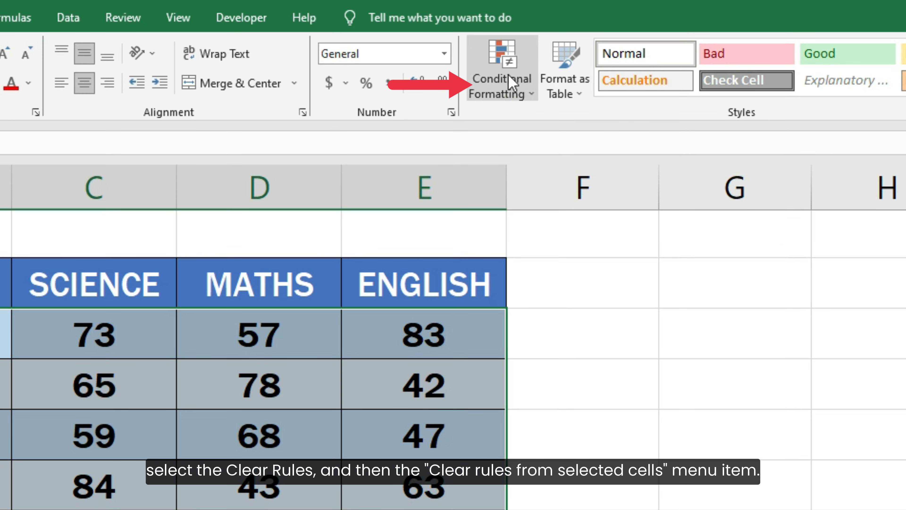
{"action": "left_click", "coordinate": [502, 72]}
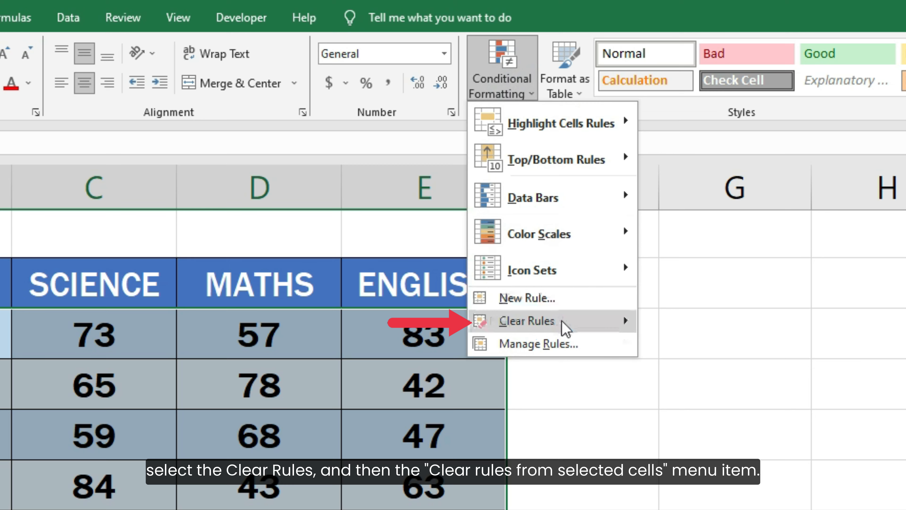
{"action": "mouse_move", "coordinate": [565, 329]}
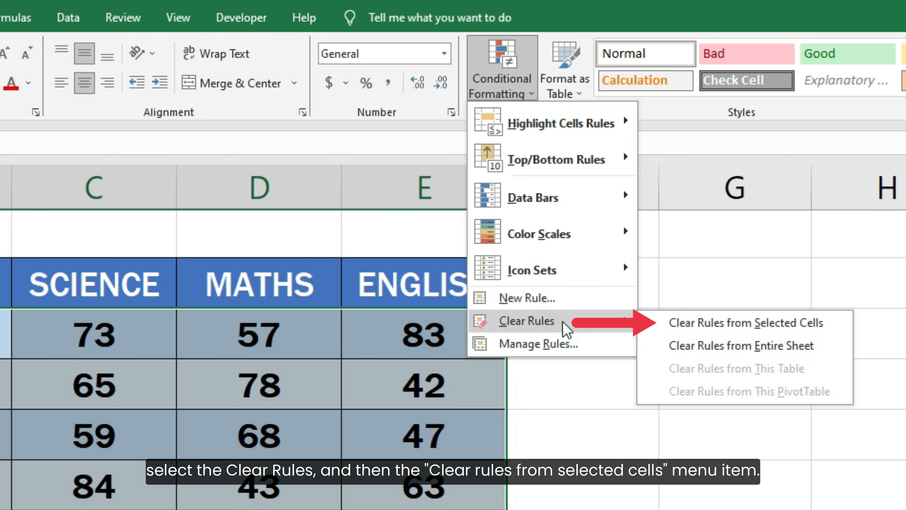
{"action": "left_click", "coordinate": [662, 323]}
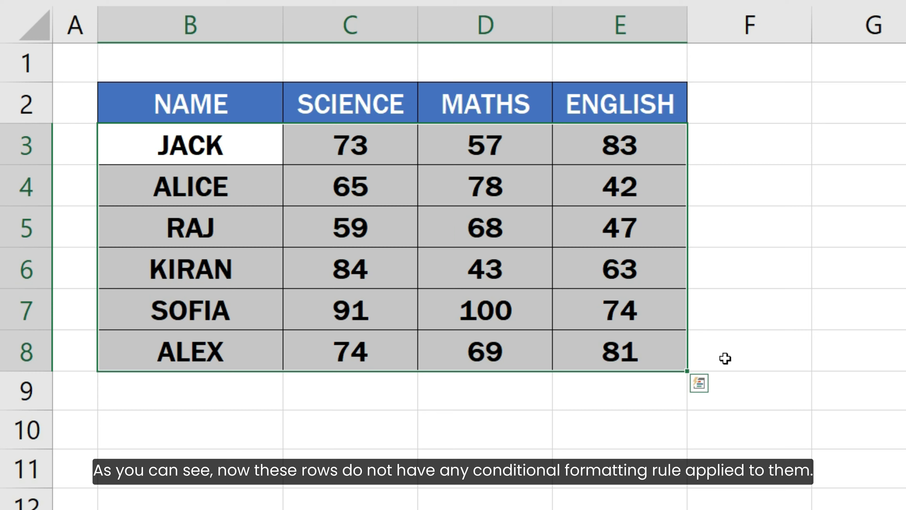
{"action": "left_click", "coordinate": [725, 358]}
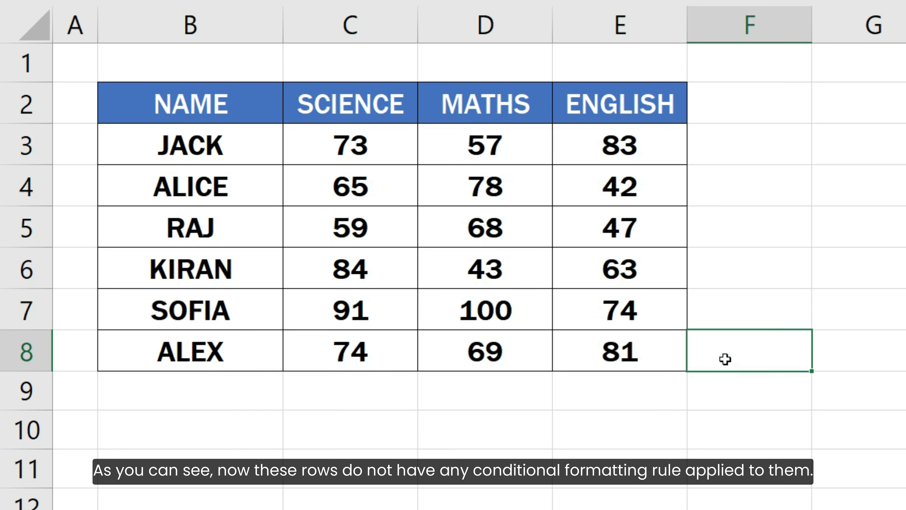